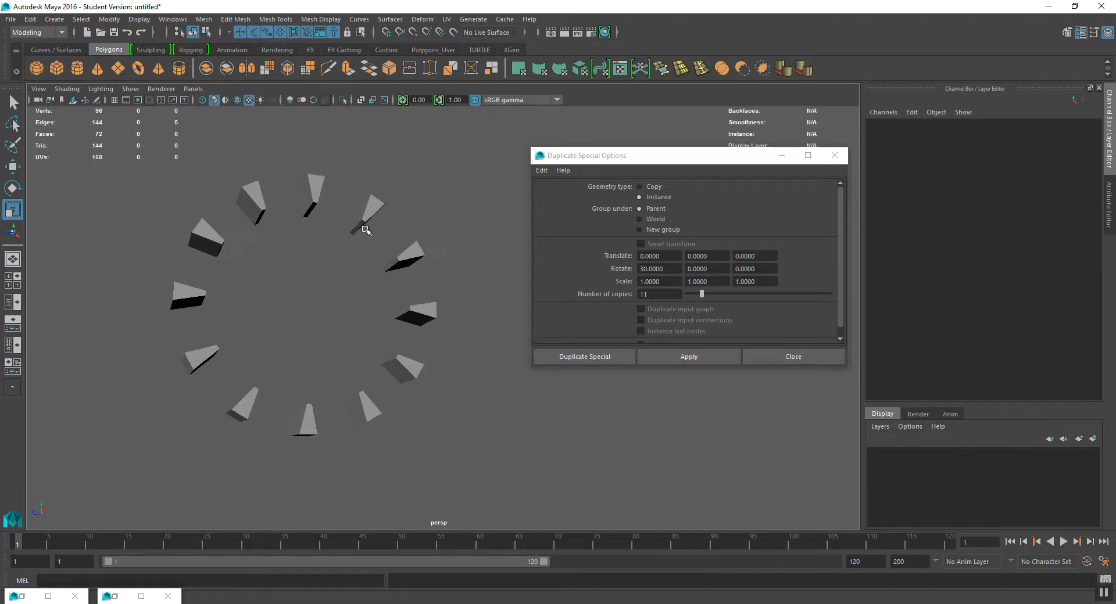
- Delete the eleven duplicated wedges from the ring, keeping only the topmost wedge, and select that wedge
alt+drag(339, 197, 344, 198)
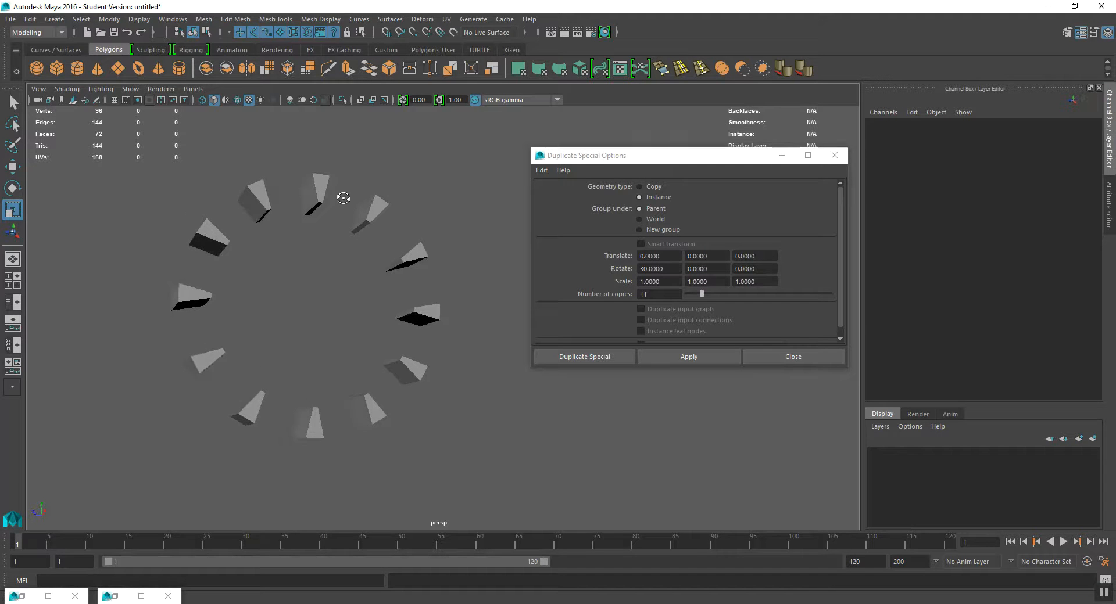
alt+middle_drag(332, 211, 306, 216)
alt+drag(468, 363, 445, 353)
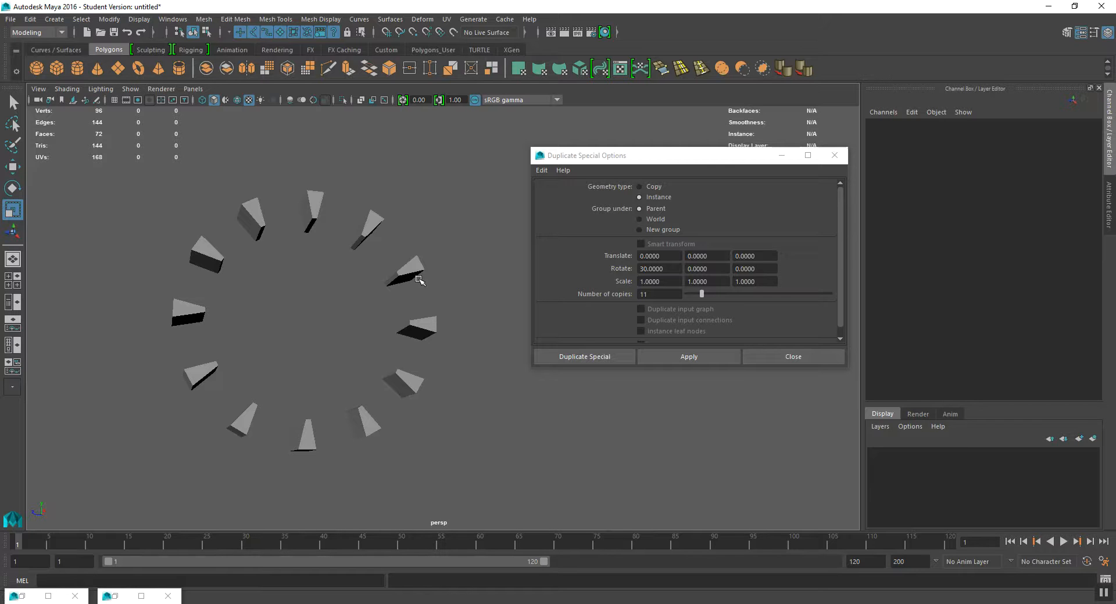
alt+drag(324, 270, 335, 269)
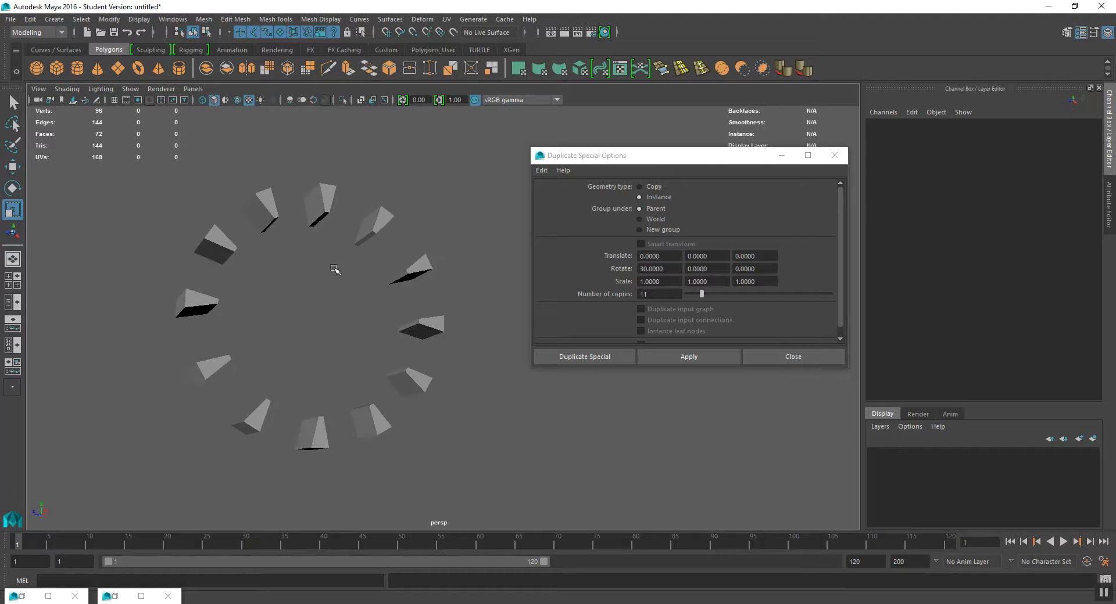
alt+middle_drag(342, 271, 368, 268)
scroll(347, 269, up, 2)
drag(166, 158, 268, 476)
ctrl+shift+drag(378, 199, 497, 494)
ctrl+shift+drag(302, 488, 429, 410)
key(Delete)
click(319, 165)
- Close the Duplicate Special options and reopen them for the selected wedge
alt+drag(413, 213, 311, 192)
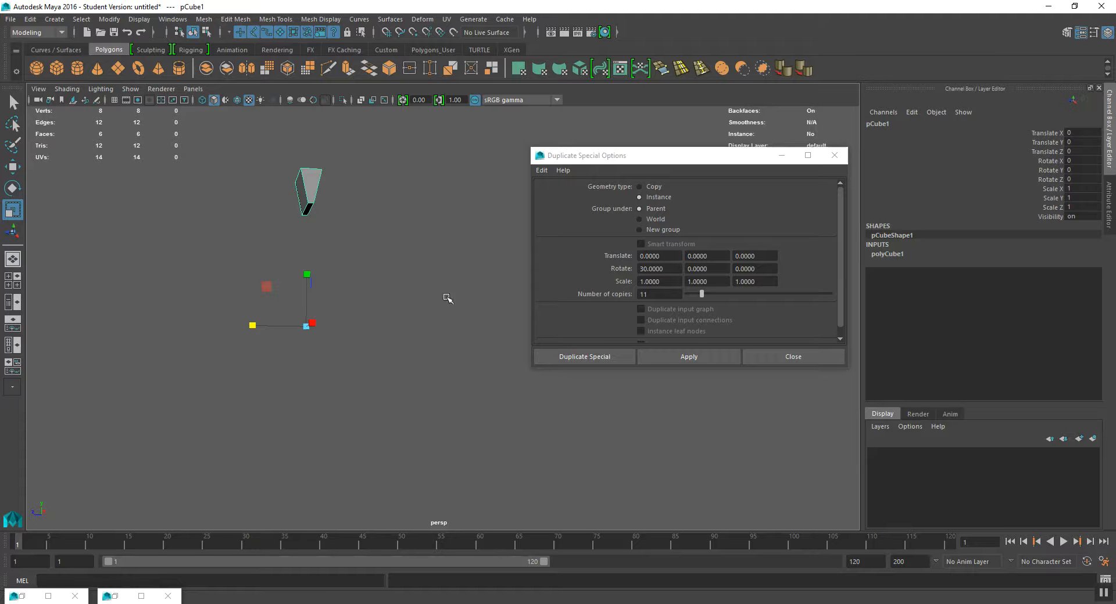
alt+drag(338, 197, 256, 192)
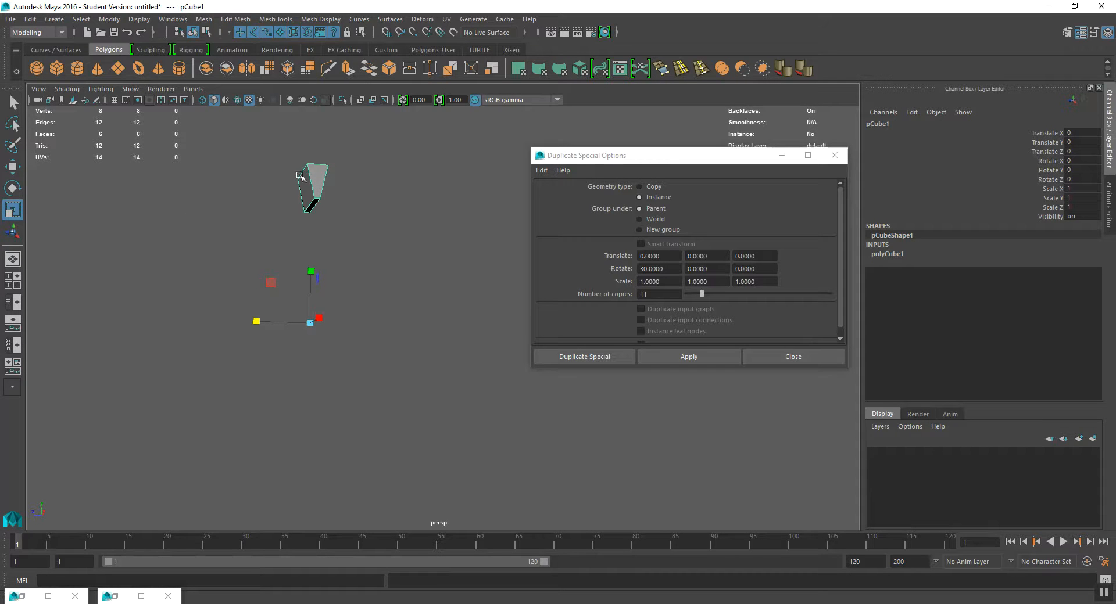
alt+drag(338, 189, 327, 184)
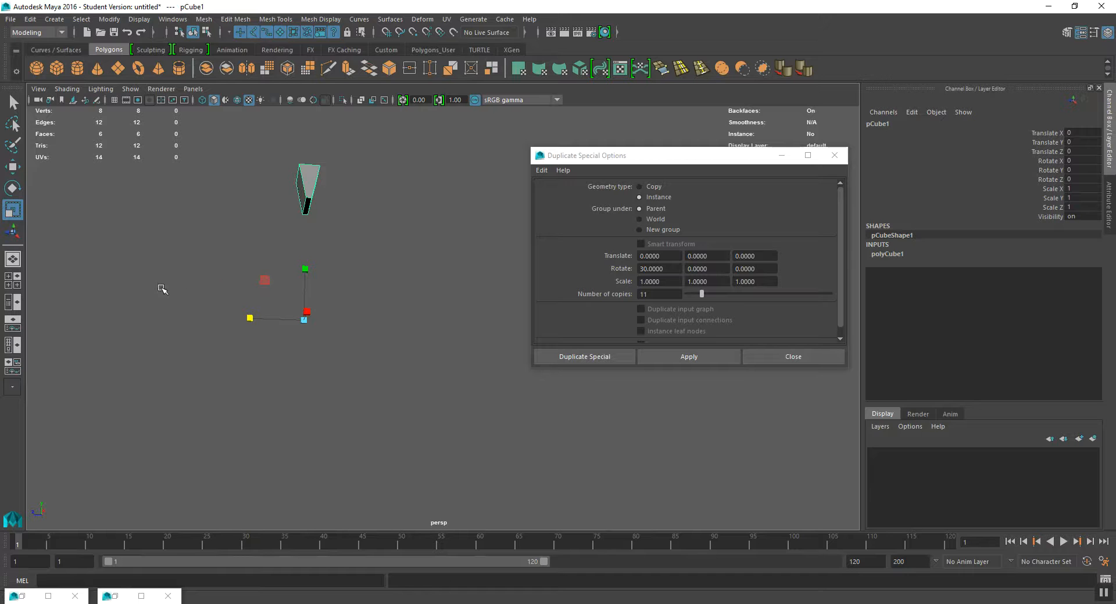
alt+drag(223, 216, 230, 222)
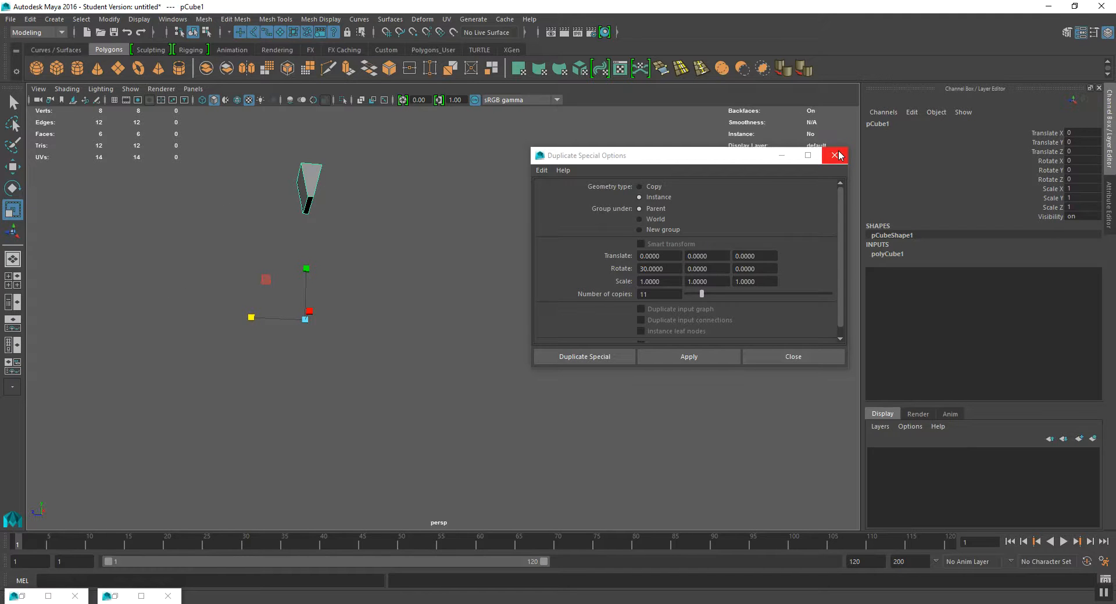
drag(613, 158, 587, 146)
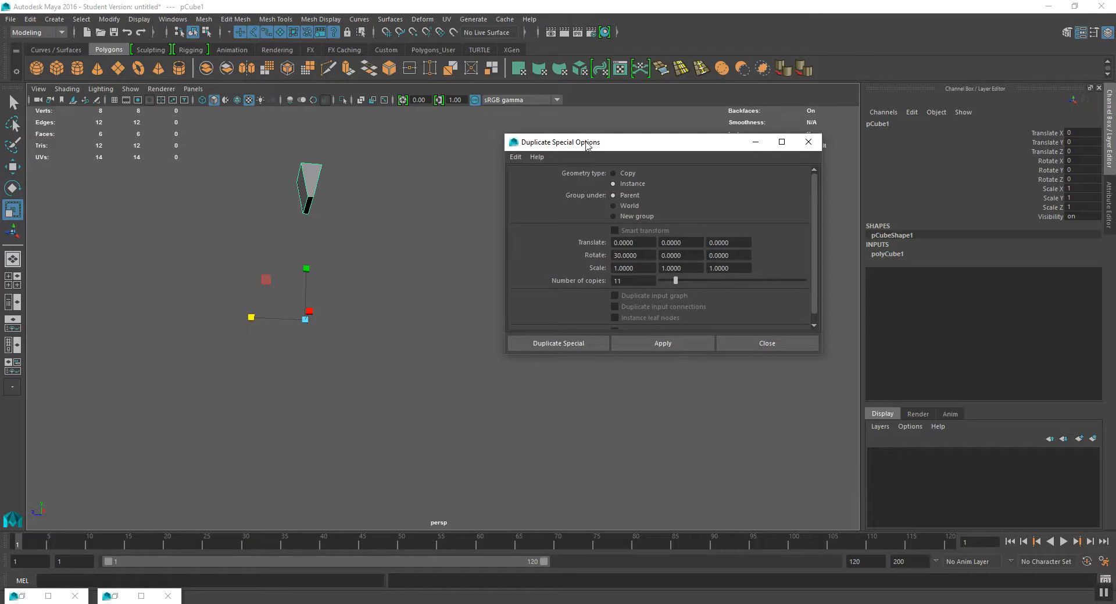
click(808, 142)
click(28, 19)
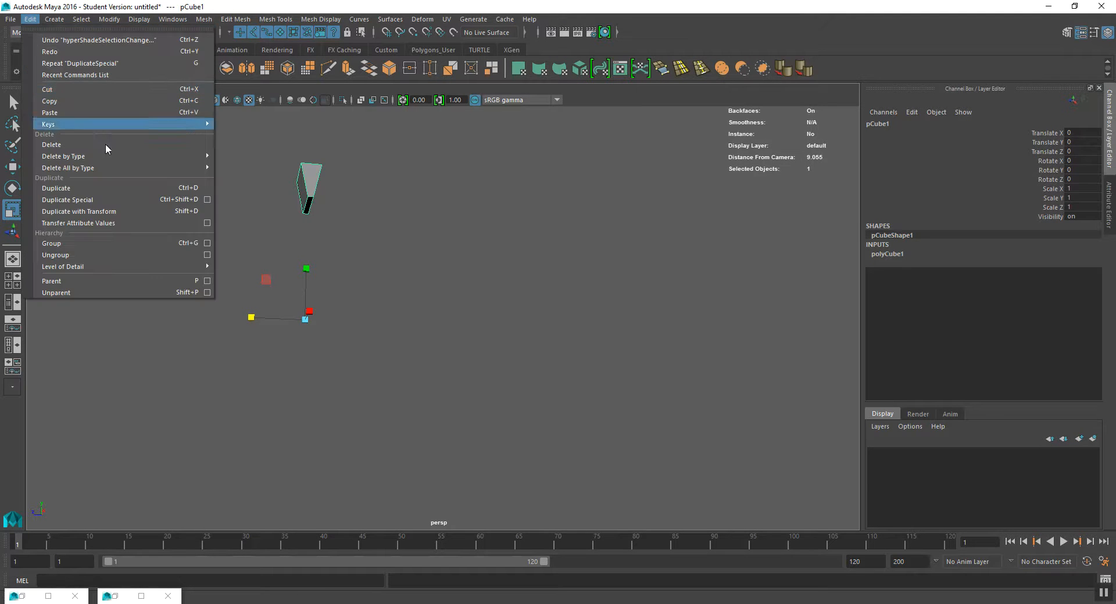
click(207, 201)
- Examine the wedge and its pivot axes from several angles alongside the Rotate values in the Duplicate Special options
alt+middle_drag(388, 230, 395, 243)
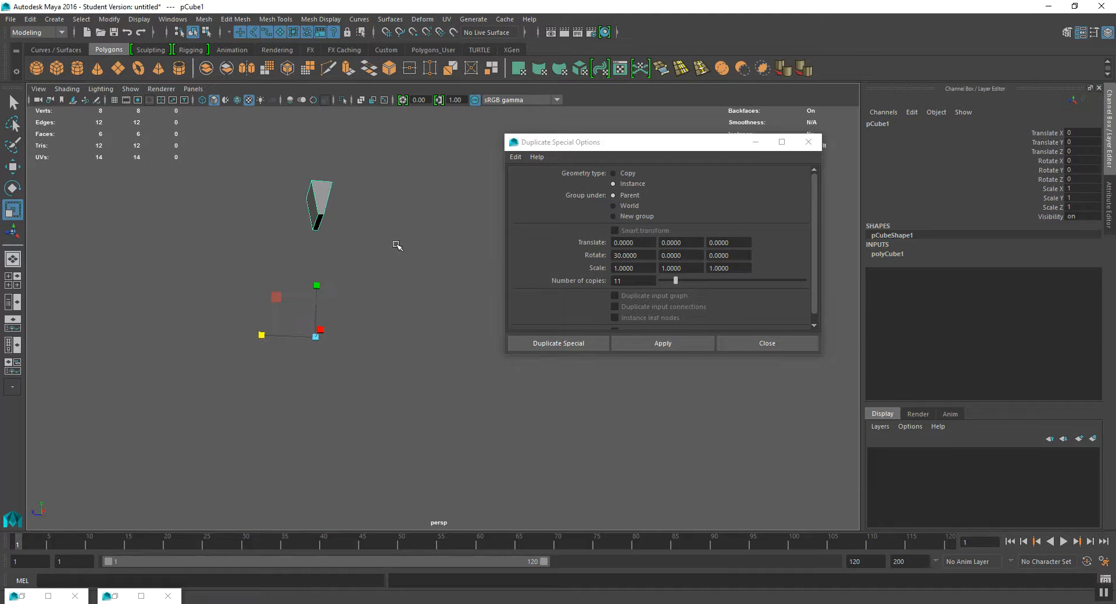
alt+drag(369, 266, 374, 266)
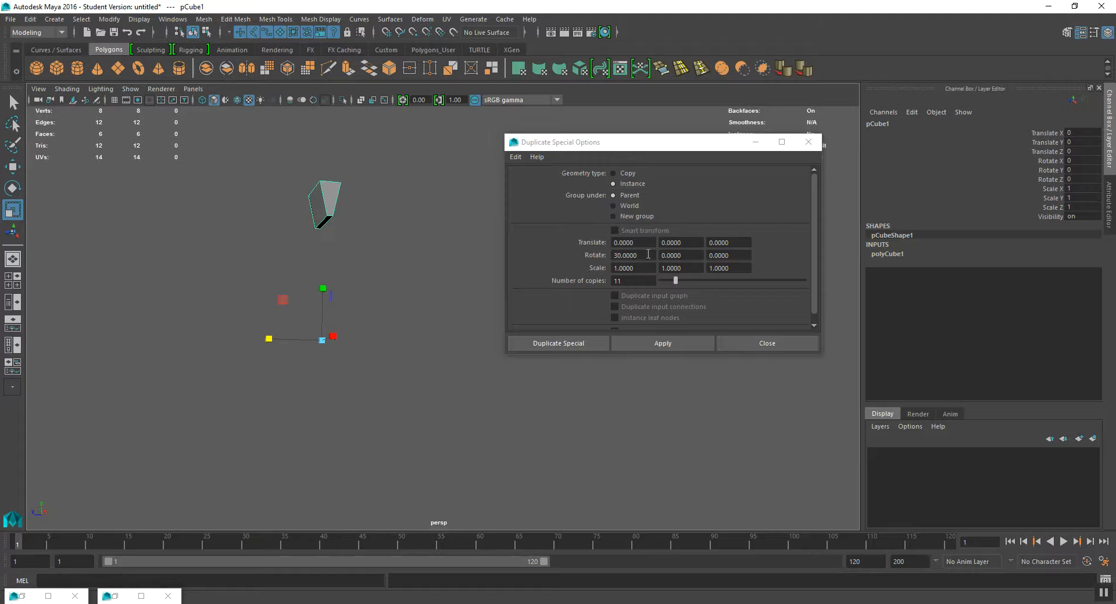
alt+drag(397, 276, 399, 276)
click(630, 256)
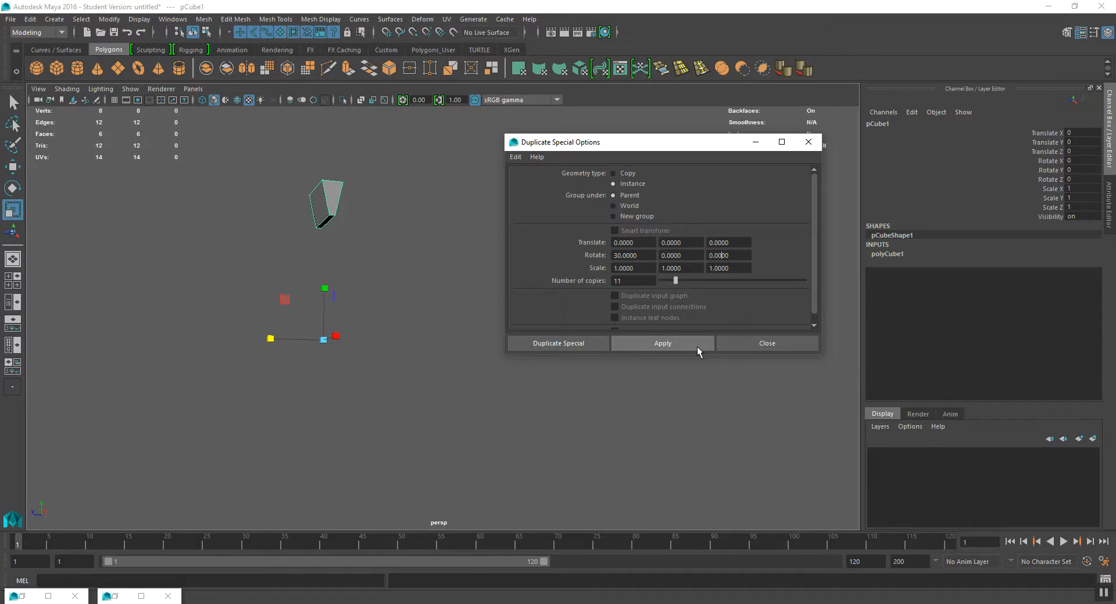
mouse_move(299, 344)
alt+mouse_down()
mouse_move(299, 369)
mouse_move(305, 325)
alt+mouse_up()
alt+drag(88, 518, 393, 317)
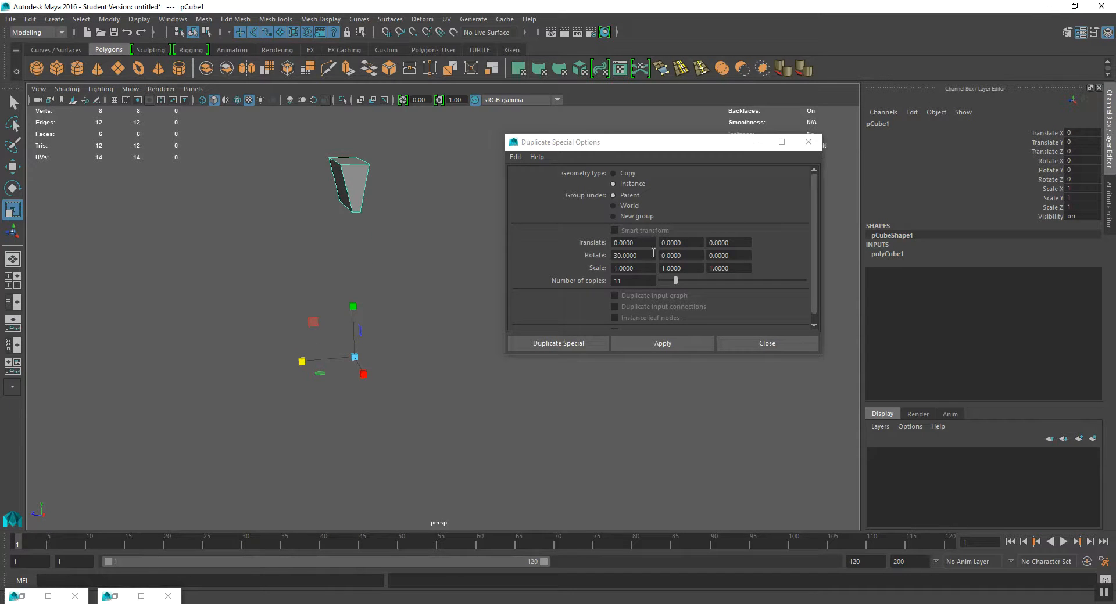
alt+drag(337, 262, 347, 256)
alt+drag(353, 213, 344, 213)
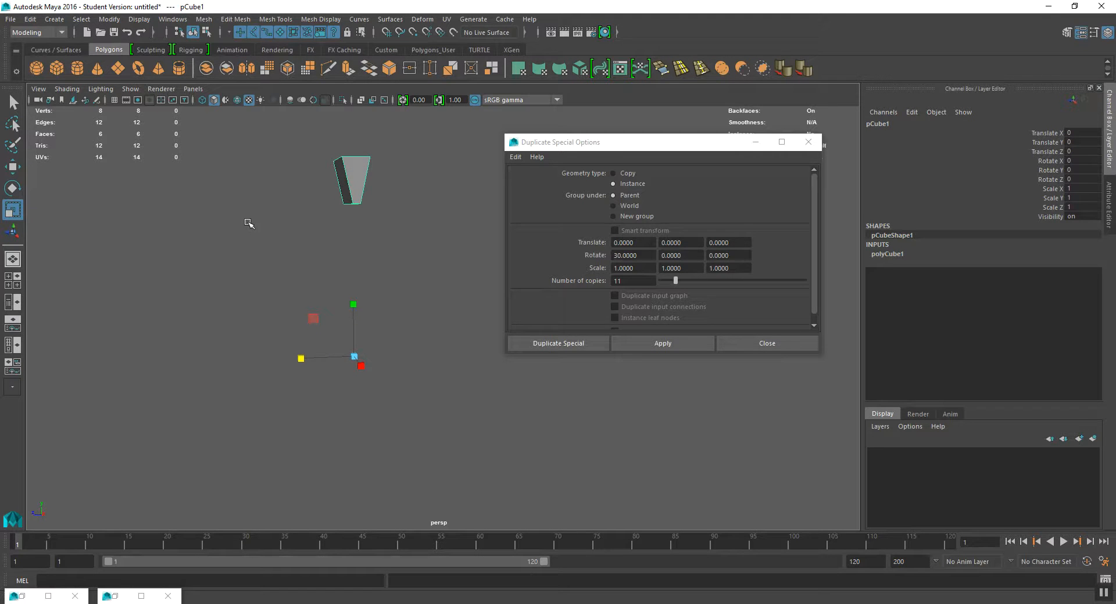
- Try rotating the wedge 30 degrees about X around its pivot, and undo that rotation
key(e)
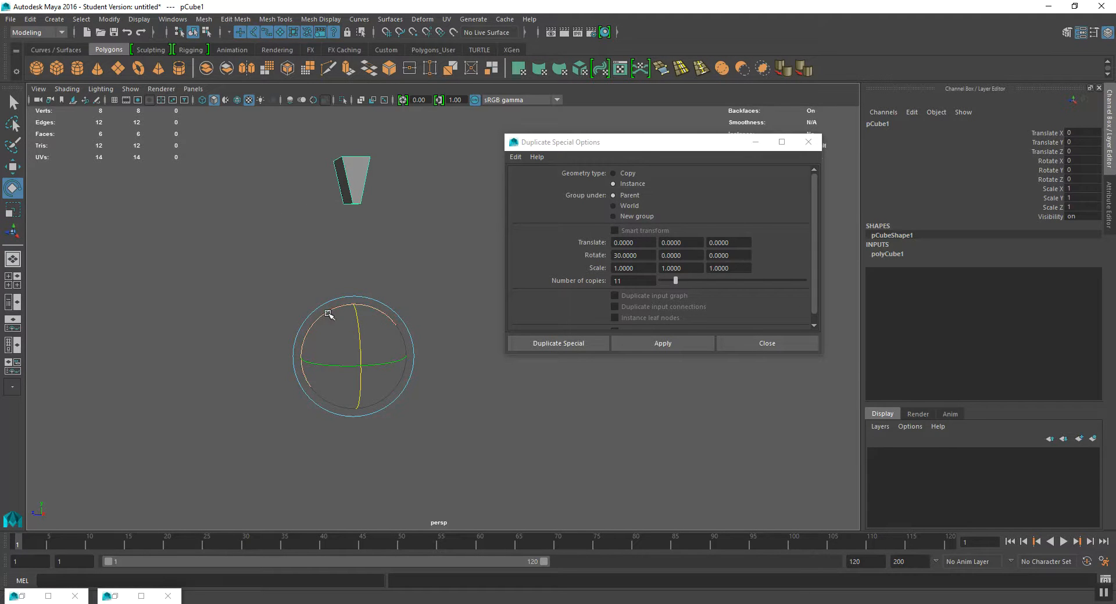
click(289, 169)
drag(296, 150, 372, 216)
key(d)
mouse_move(355, 315)
mouse_down()
mouse_move(360, 187)
mouse_move(352, 325)
mouse_up()
key(w)
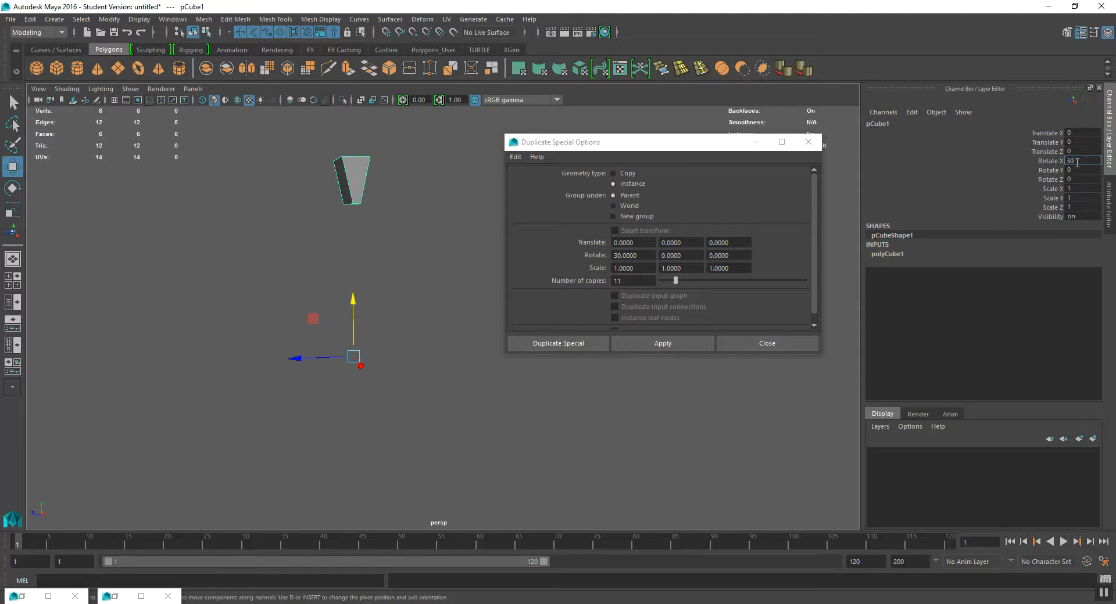
key(Return)
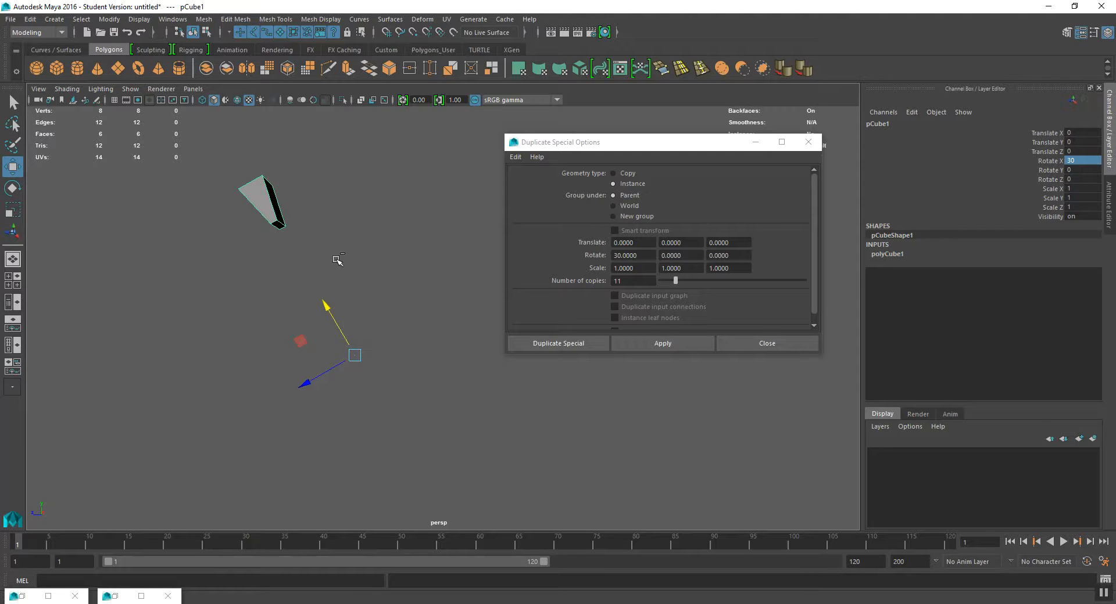
key(ctrl+z)
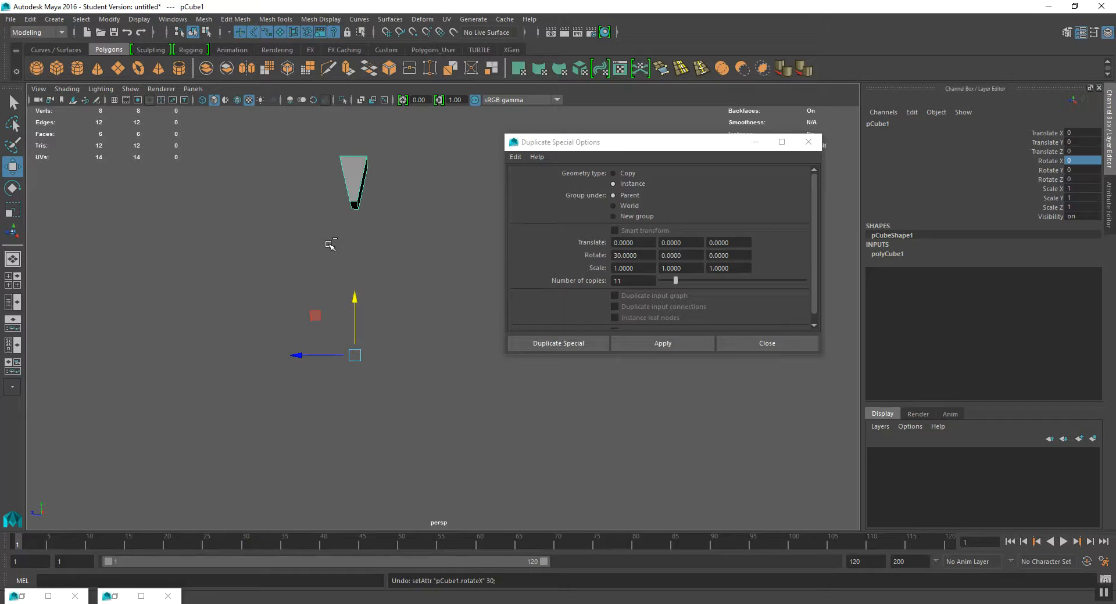
- Duplicate the wedge and set the copy's Rotate X to 30
key(ctrl+d)
click(1081, 161)
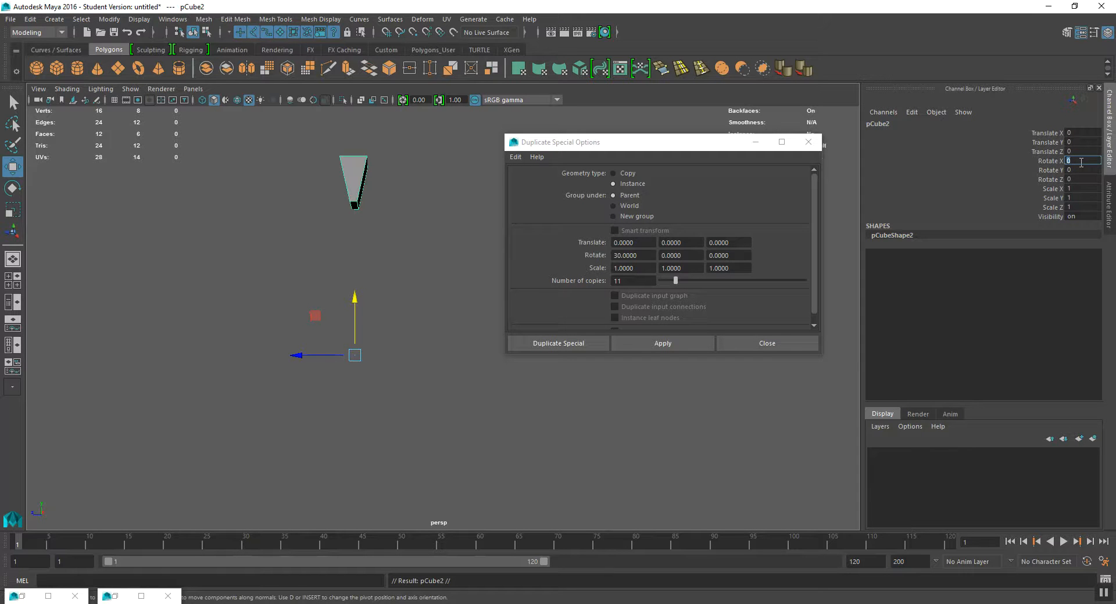
text(30)
key(Return)
alt+drag(386, 294, 386, 232)
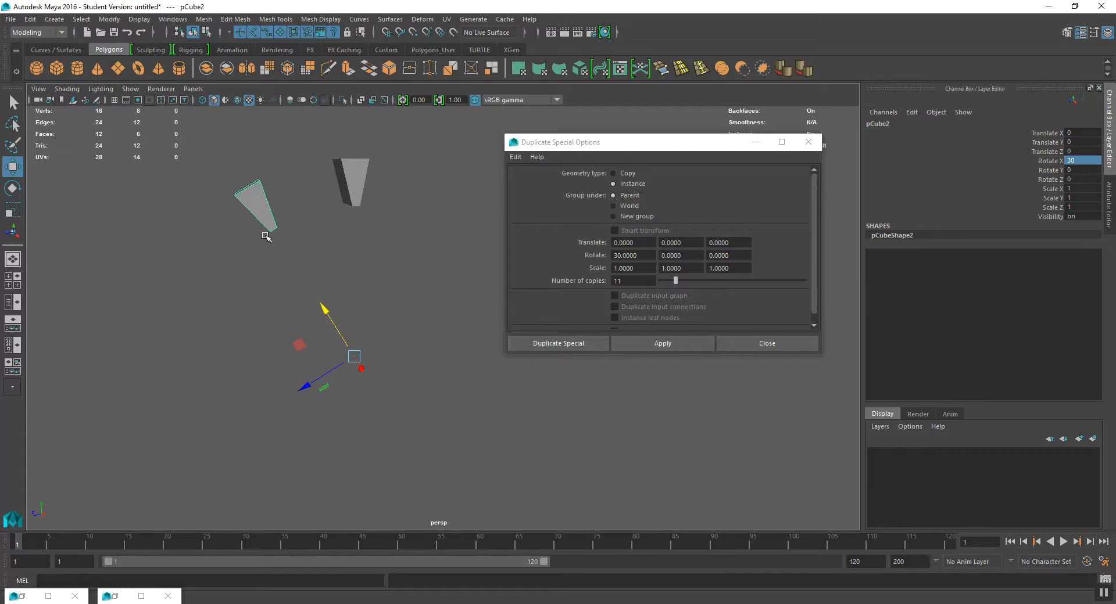
alt+drag(262, 184, 266, 197)
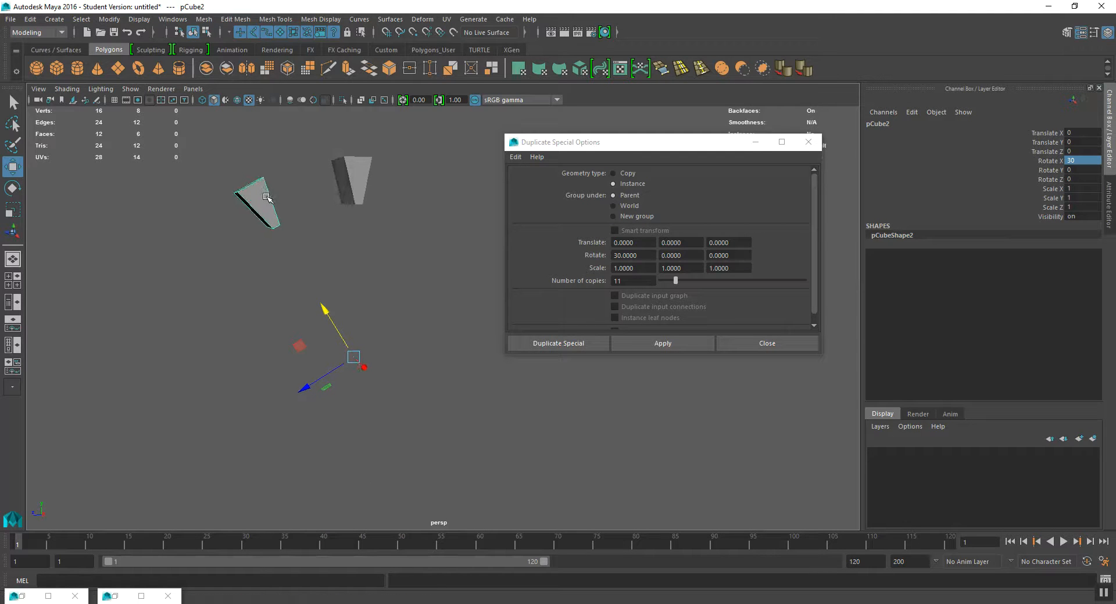
- Delete the rotated copy and select the original wedge
key(Delete)
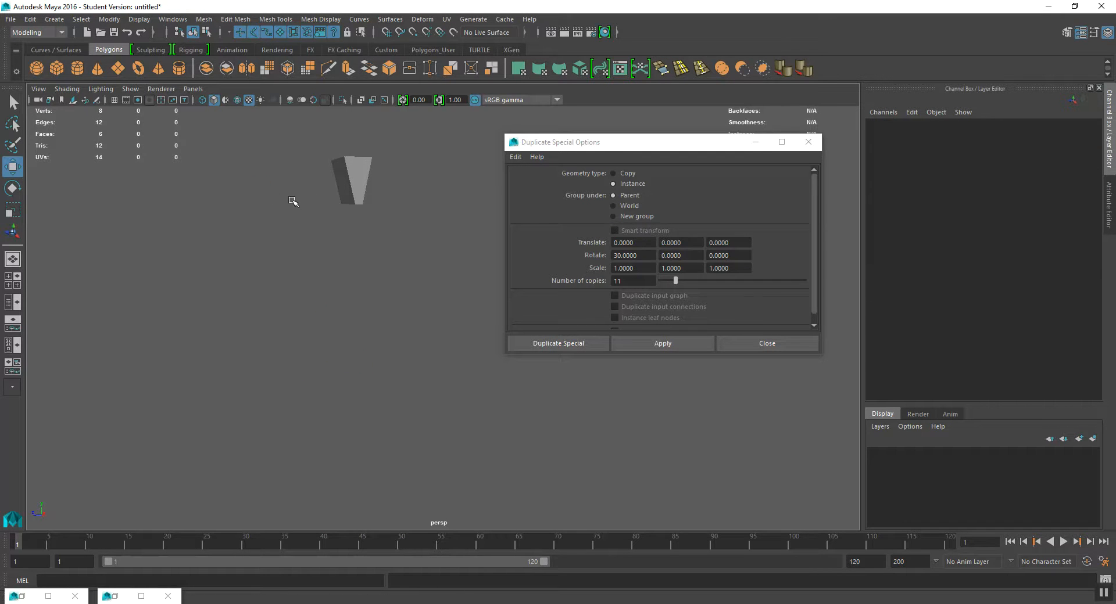
click(356, 180)
alt+drag(391, 204, 385, 208)
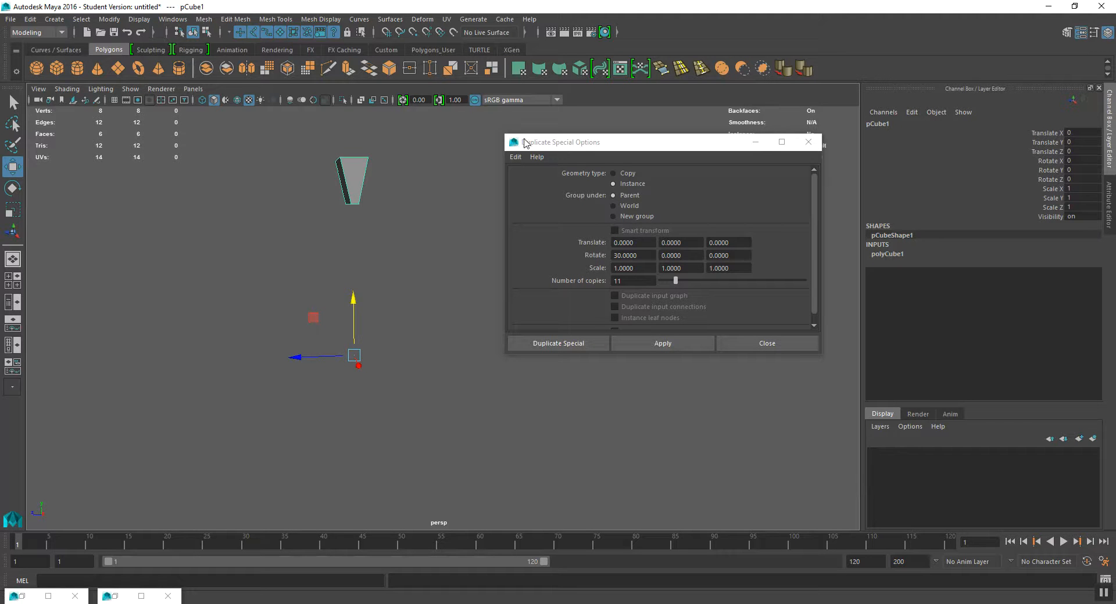
- Apply Duplicate Special to the wedge with geometry type Instance, an X rotation of 30 and 11 copies
alt+drag(273, 275, 299, 279)
drag(649, 253, 617, 253)
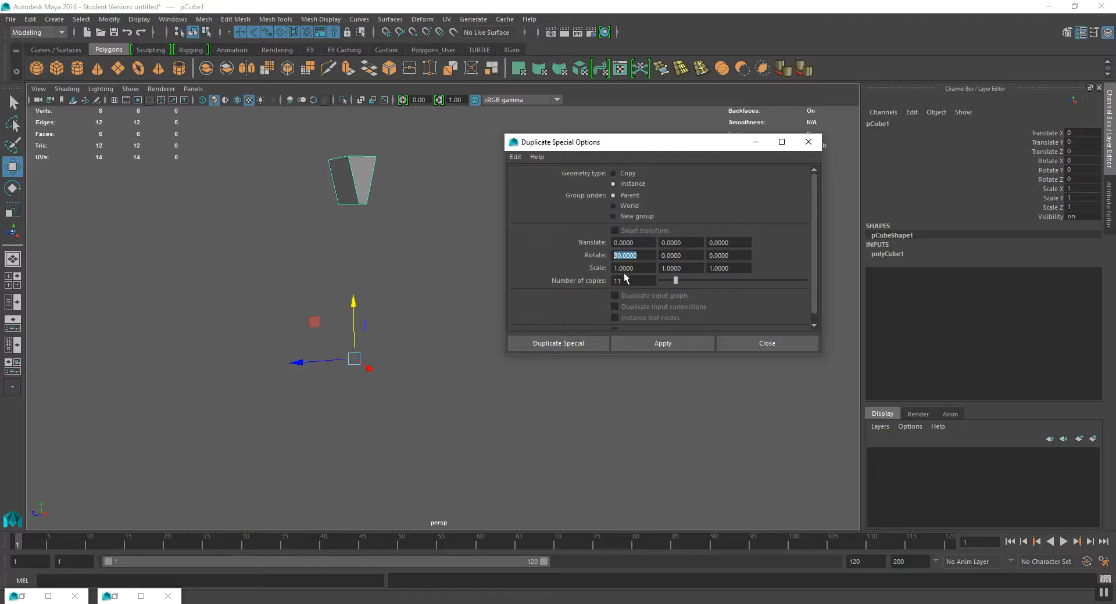
alt+drag(341, 283, 332, 293)
click(612, 174)
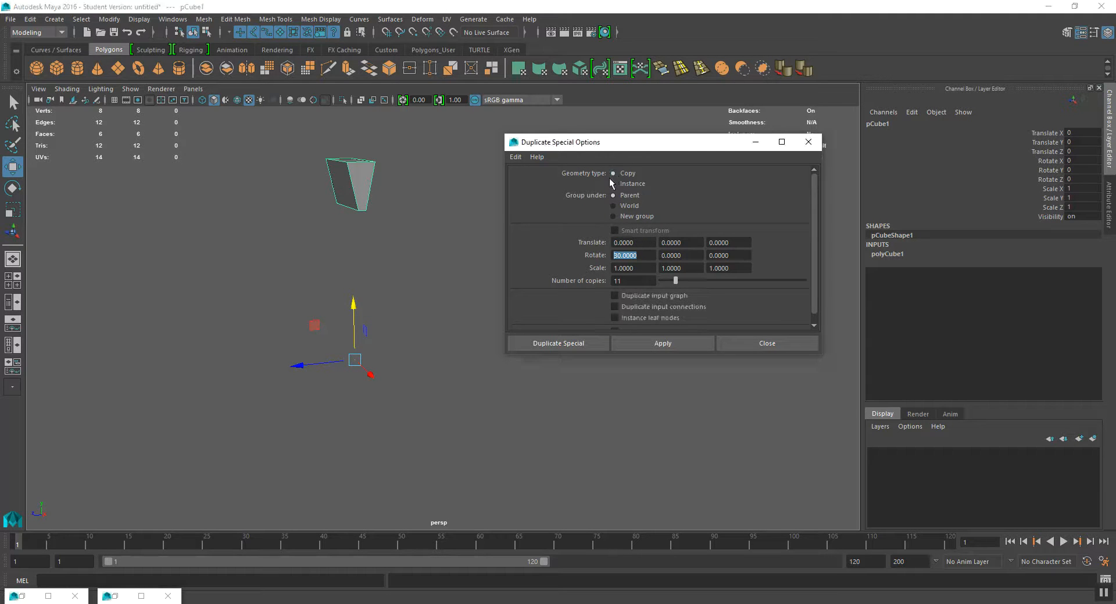
click(613, 184)
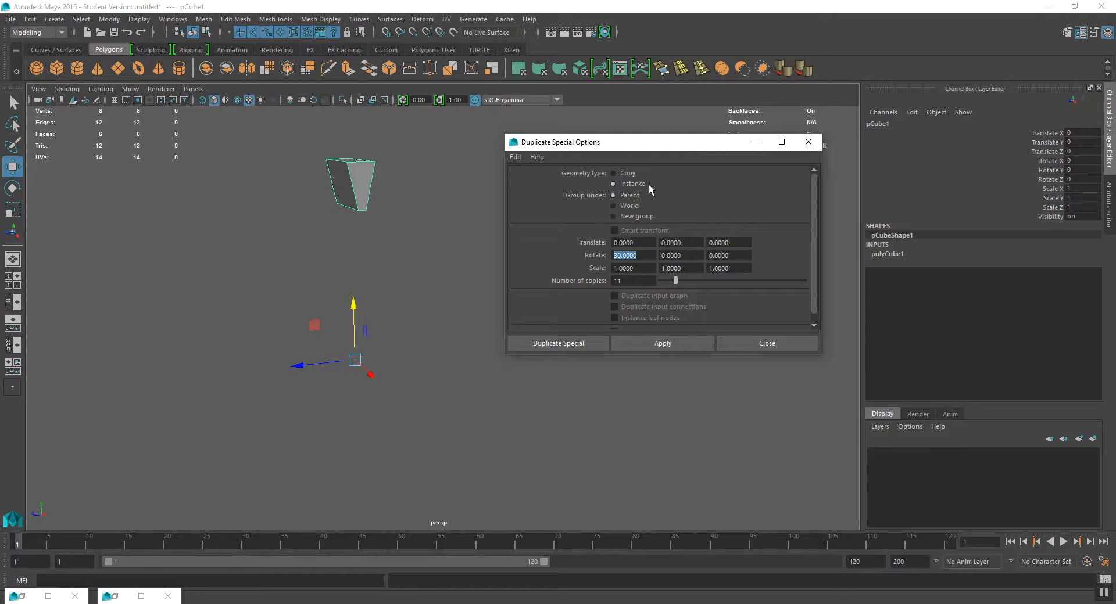
alt+drag(386, 347, 314, 347)
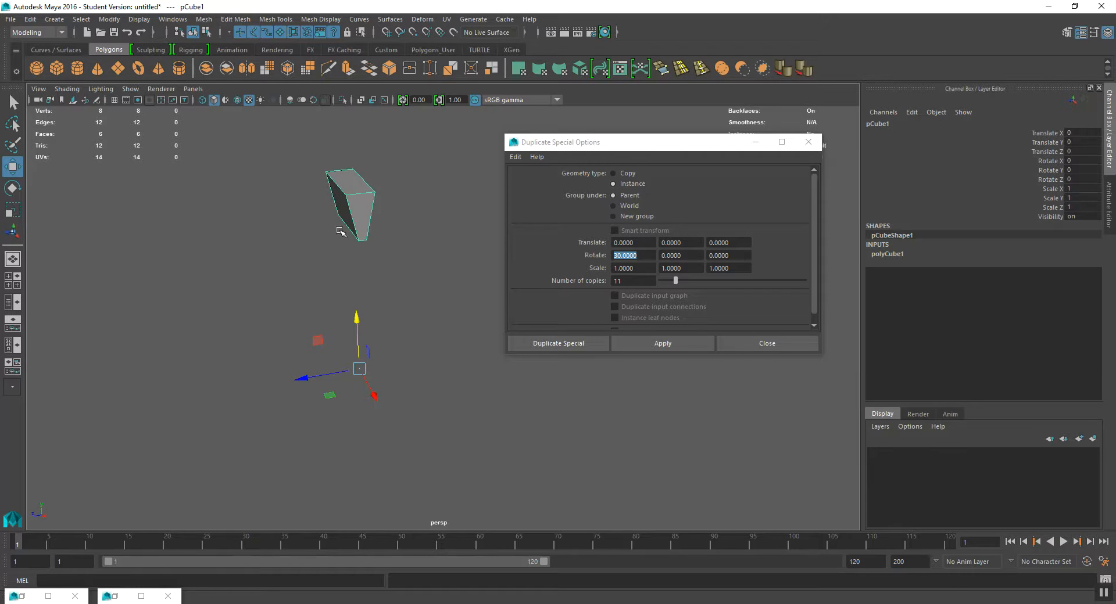
alt+drag(351, 216, 350, 308)
click(658, 343)
alt+middle_drag(350, 308, 293, 285)
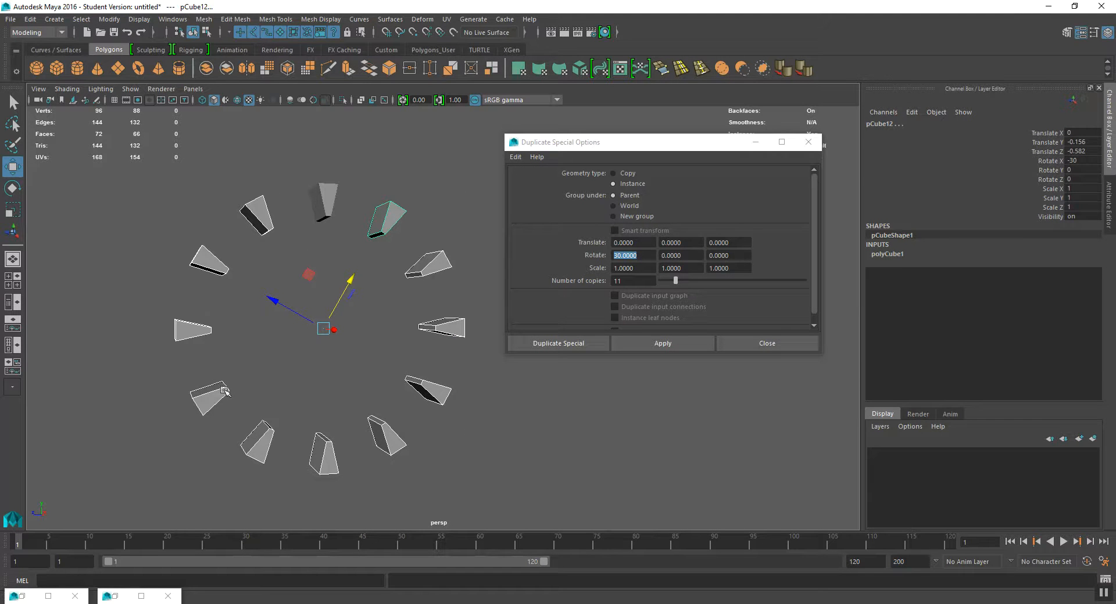
- Select the original wedge at the top of the ring and switch it to face selection
alt+drag(328, 295, 299, 292)
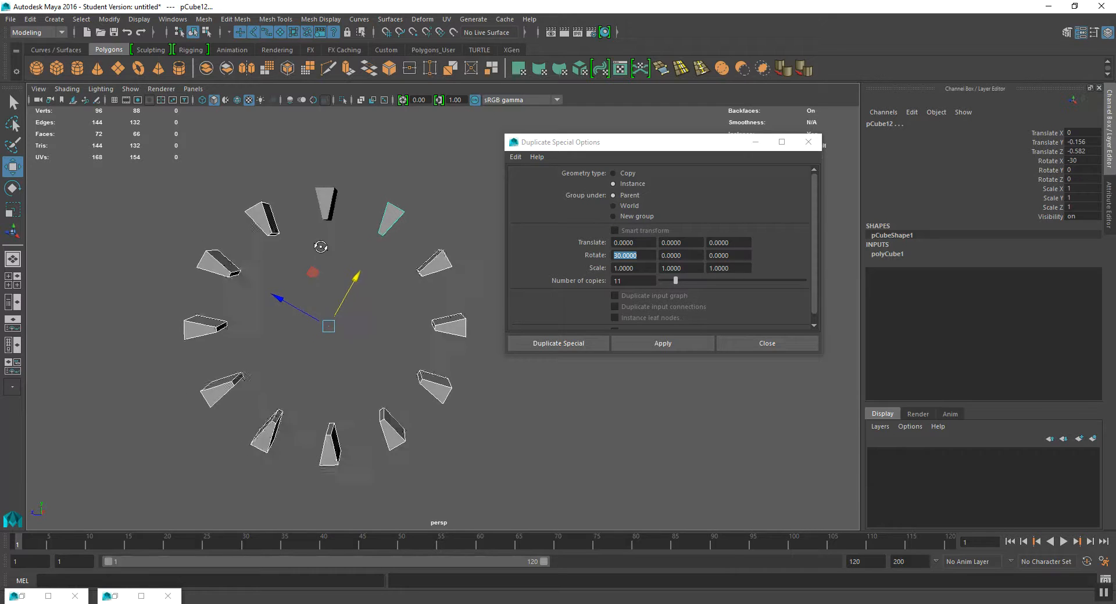
click(329, 196)
right_click(329, 195)
click(273, 194)
drag(296, 267, 327, 225)
drag(274, 159, 329, 222)
right_drag(324, 190, 323, 220)
alt+drag(323, 219, 326, 228)
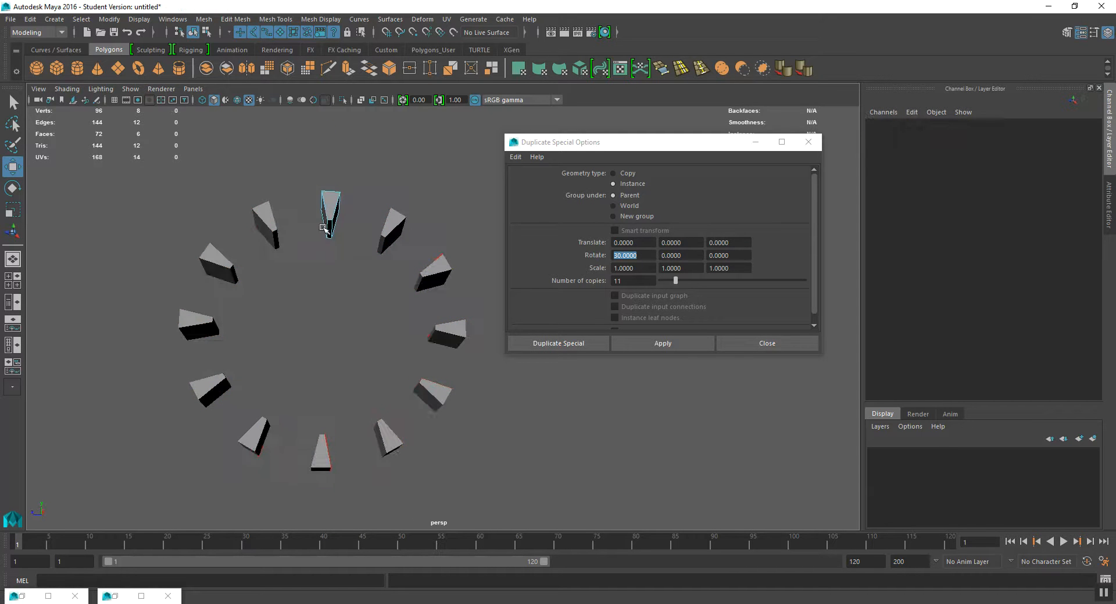
- Move the original wedge's inner end face radially toward the ring's center to lengthen all instances, and readjust its position
click(328, 230)
alt+drag(332, 291, 319, 285)
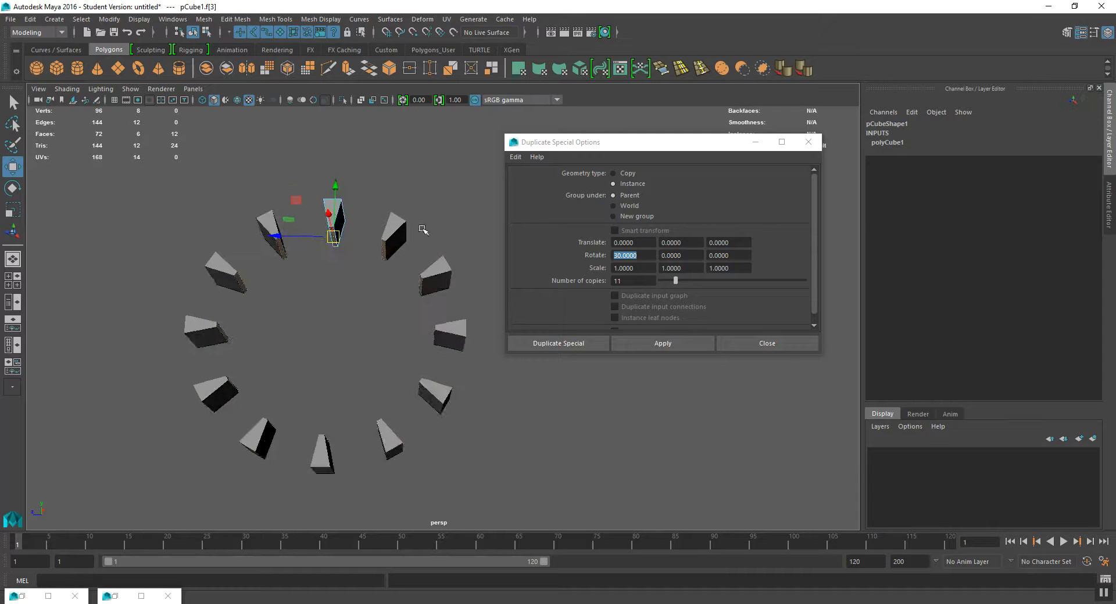
alt+drag(361, 240, 361, 262)
drag(328, 162, 331, 220)
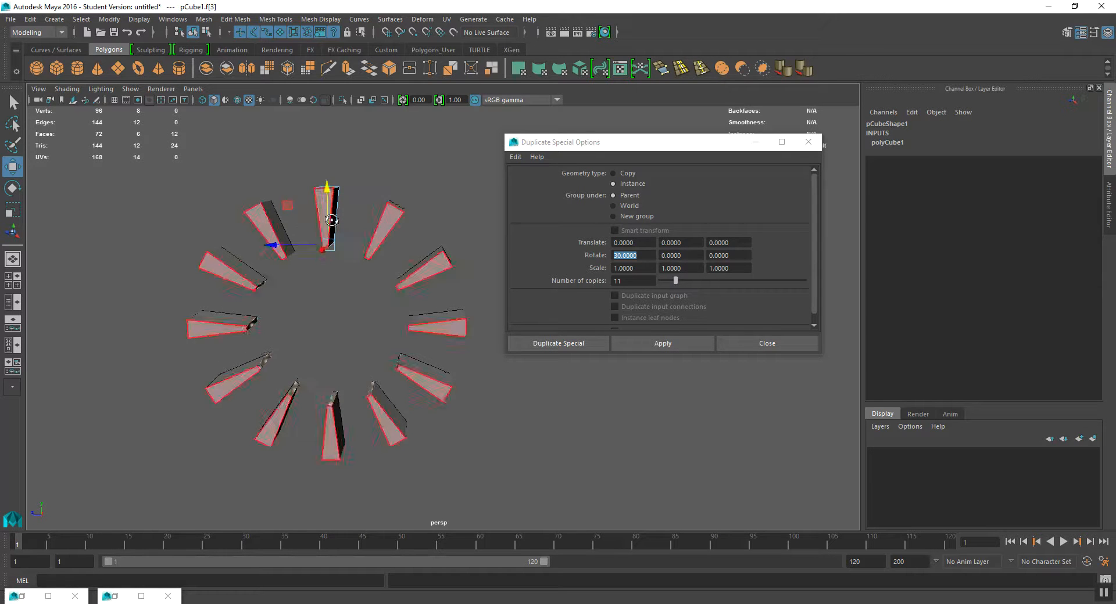
alt+drag(330, 288, 330, 277)
drag(325, 193, 324, 176)
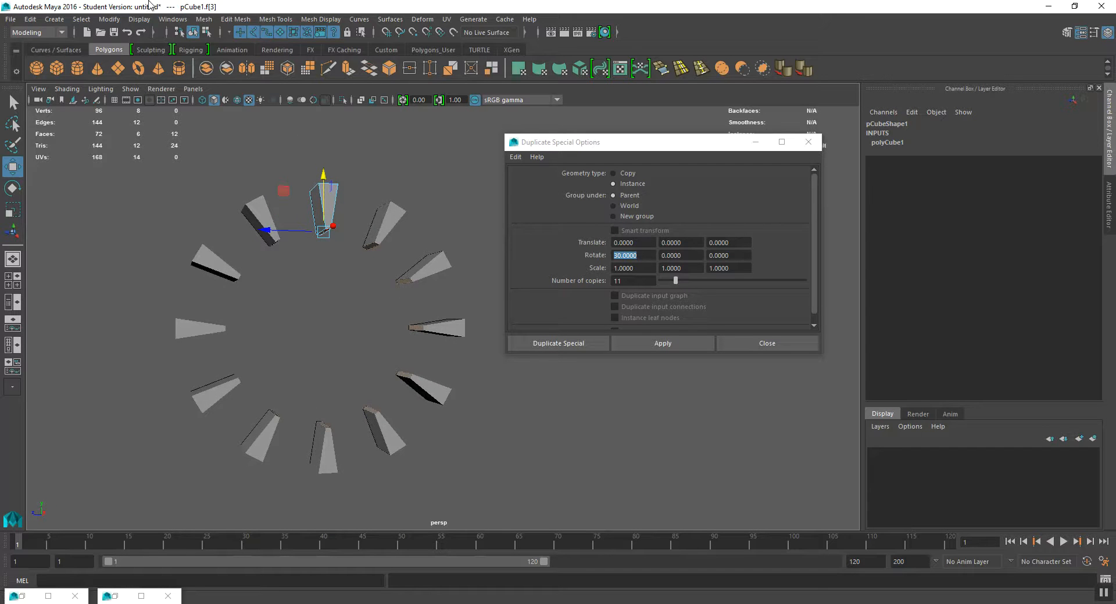
- Return to object selection mode with the top wedge selected
click(204, 32)
click(192, 33)
alt+drag(289, 243, 315, 245)
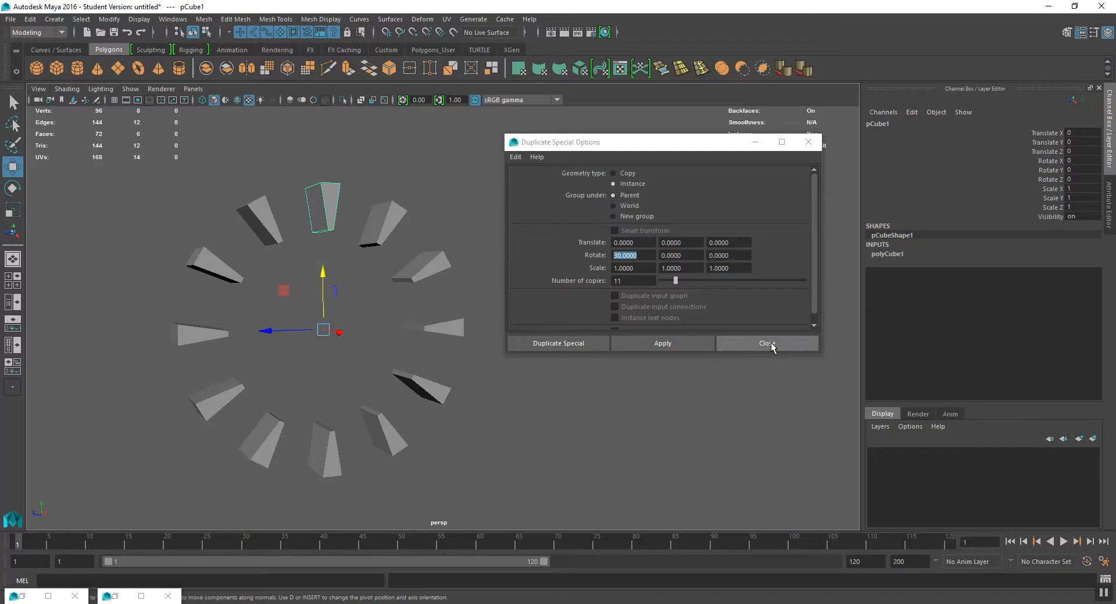